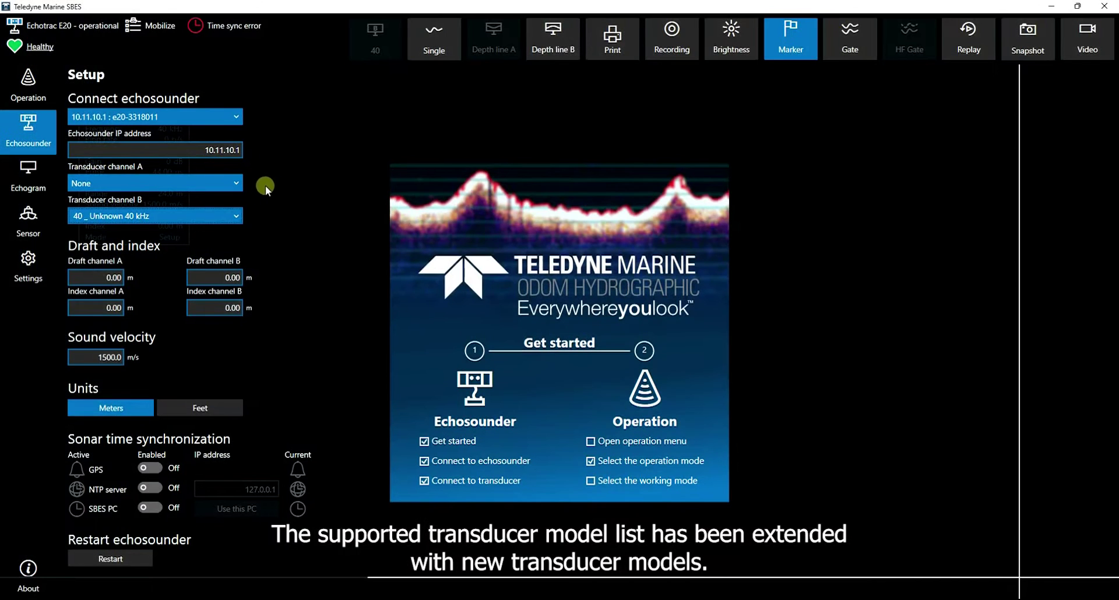
Step: Review the transducer models for channels A and B, keeping channel B on the 40 kHz model
{"action": "left_click", "coordinate": [236, 183]}
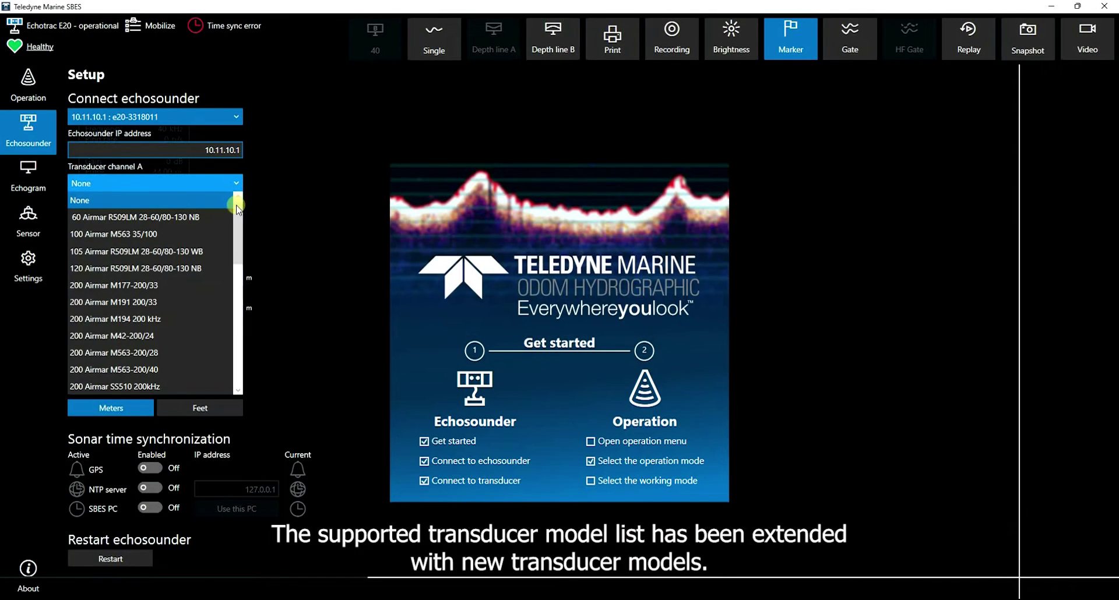
{"action": "scroll", "coordinate": [235, 219], "scroll_direction": "down", "scroll_amount": 1}
{"action": "mouse_move", "coordinate": [236, 220]}
{"action": "left_mouse_down"}
{"action": "mouse_move", "coordinate": [228, 327]}
{"action": "mouse_move", "coordinate": [237, 230]}
{"action": "left_mouse_up"}
{"action": "left_click", "coordinate": [236, 216]}
{"action": "mouse_move", "coordinate": [235, 375]}
{"action": "left_mouse_down"}
{"action": "mouse_move", "coordinate": [241, 332]}
{"action": "mouse_move", "coordinate": [236, 384]}
{"action": "left_mouse_up"}
{"action": "left_click", "coordinate": [311, 293]}
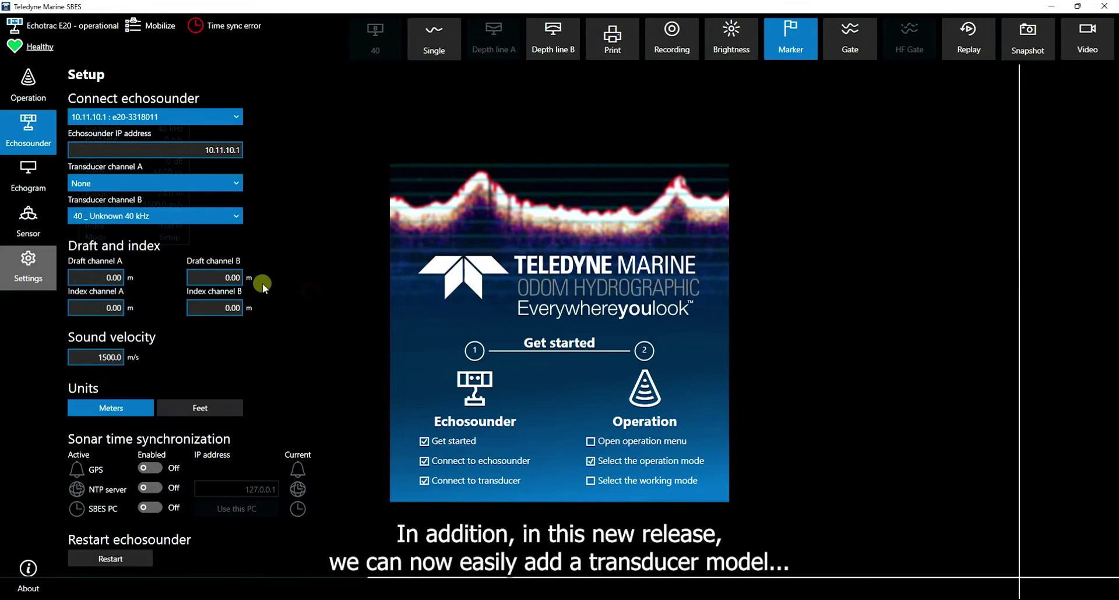
Step: Import NewTransducerX.xml from Desktop\_New transducer Odom and apply the transducer model list update
{"action": "left_click", "coordinate": [31, 266]}
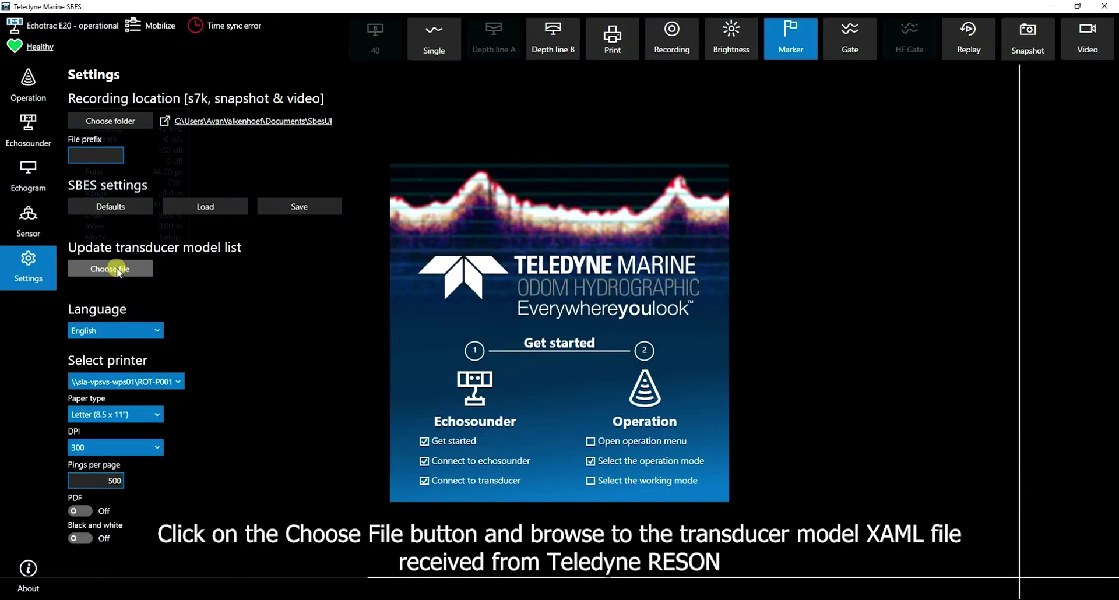
{"action": "left_click", "coordinate": [115, 269]}
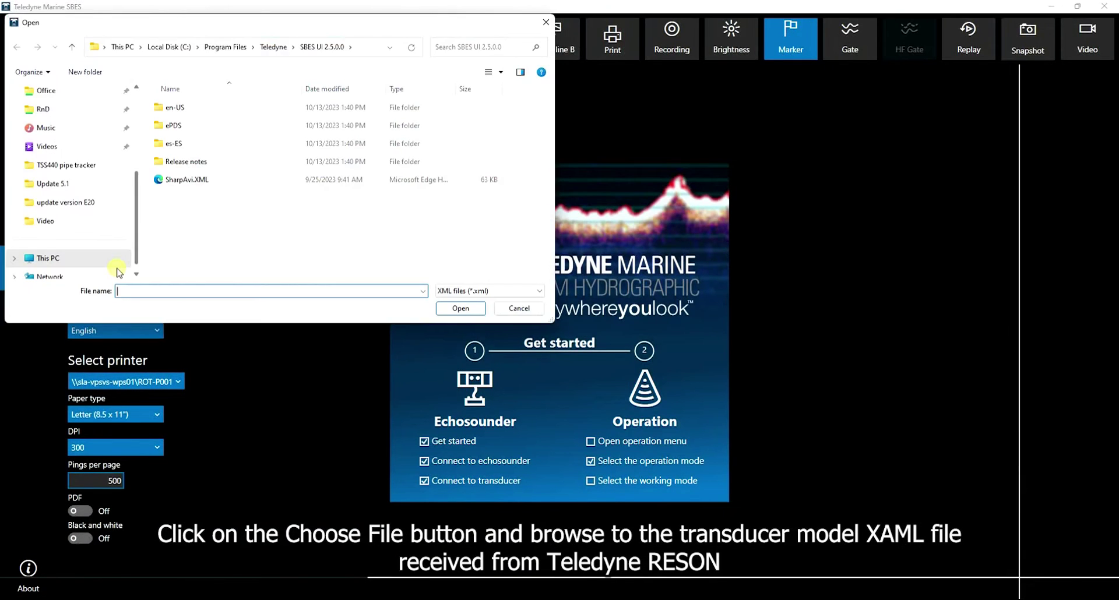
{"action": "left_click_drag", "start_coordinate": [135, 254], "coordinate": [148, 182]}
{"action": "left_click", "coordinate": [73, 128]}
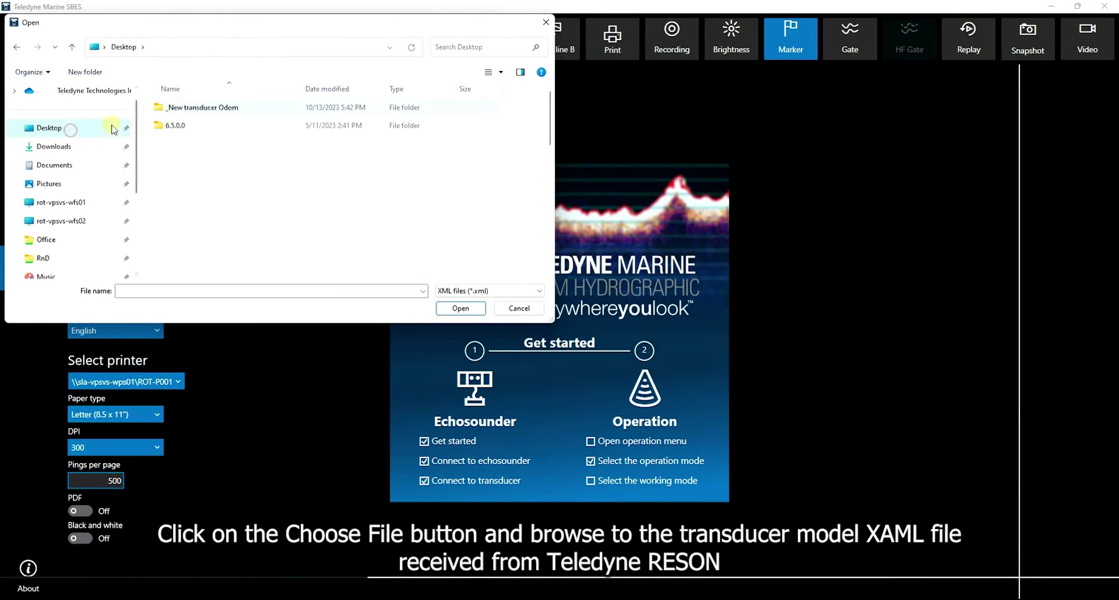
{"action": "double_click", "coordinate": [185, 107]}
{"action": "left_click", "coordinate": [193, 109]}
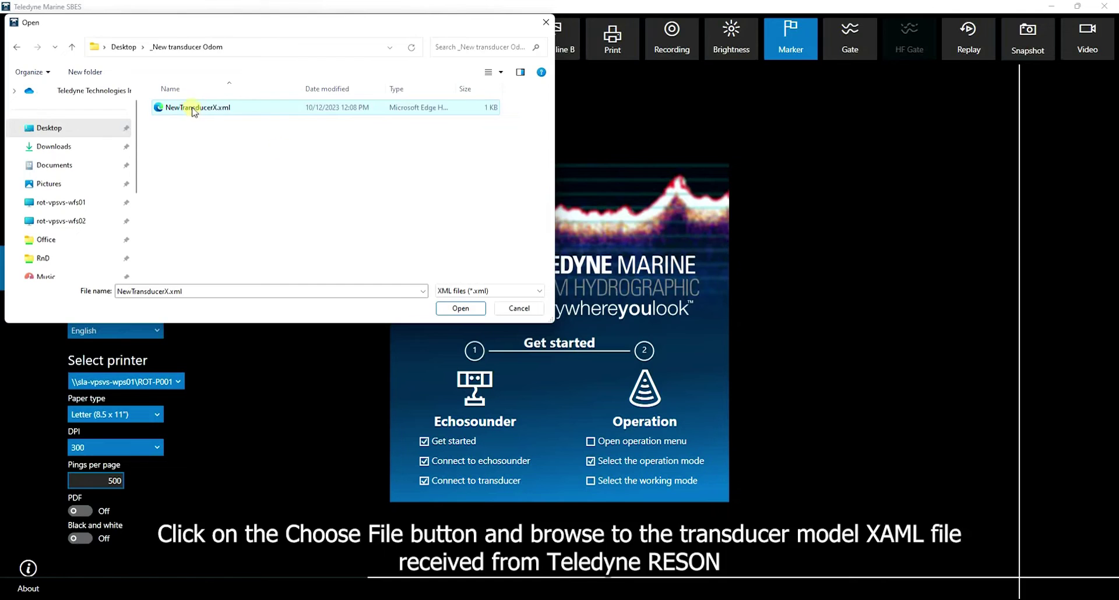
{"action": "left_click", "coordinate": [448, 308]}
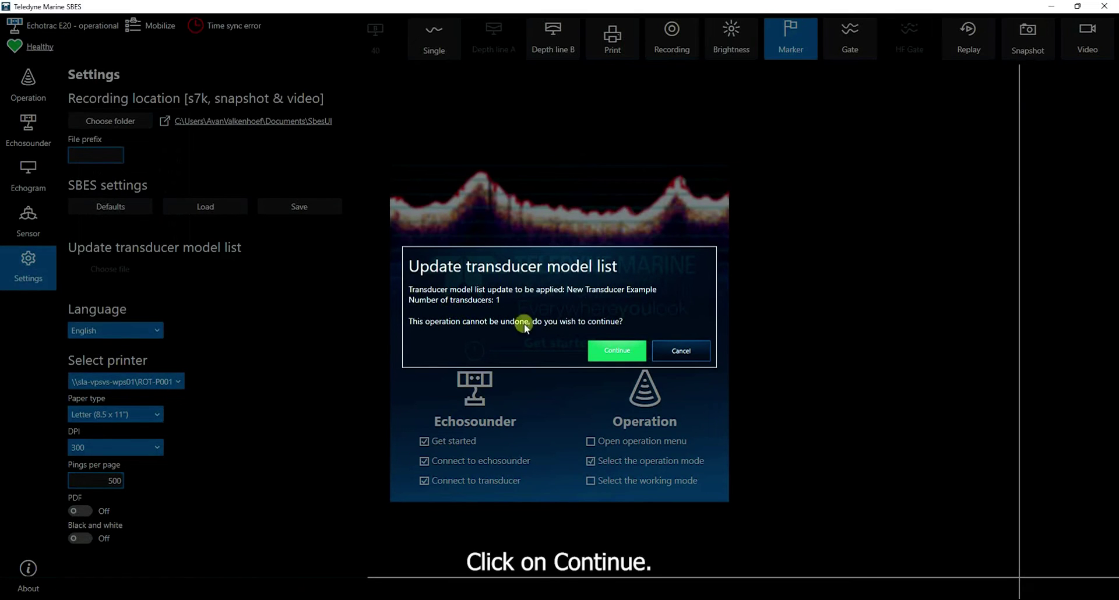
{"action": "left_click", "coordinate": [615, 353]}
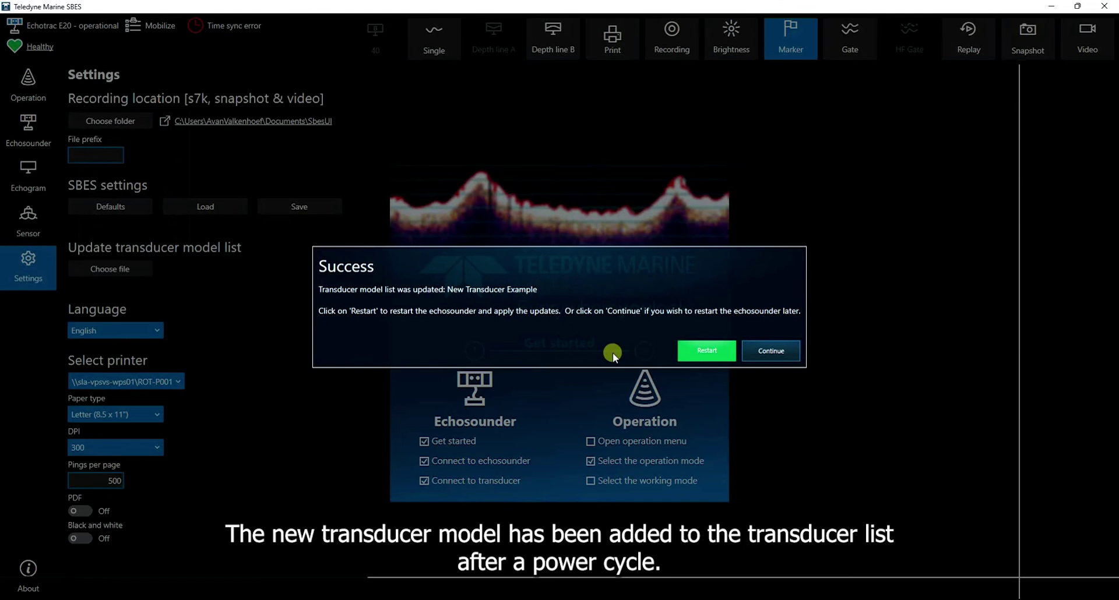
Step: Skip the echosounder restart and choose 210 Transducer X for transducer channel A
{"action": "left_click", "coordinate": [753, 351]}
{"action": "left_click", "coordinate": [232, 184]}
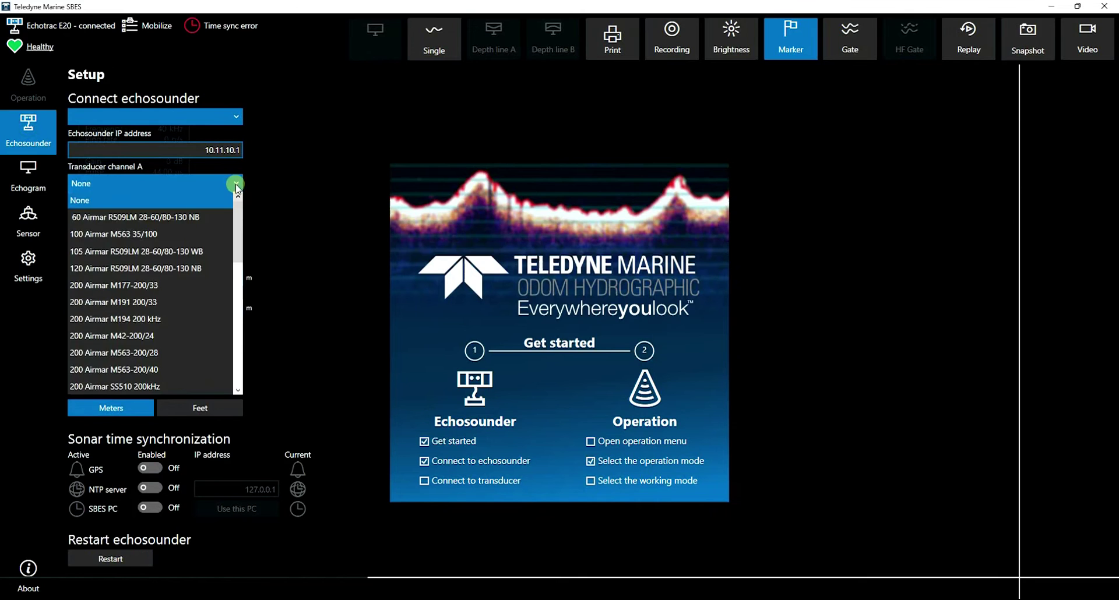
{"action": "scroll", "coordinate": [232, 280], "scroll_direction": "down", "scroll_amount": 5}
{"action": "left_click", "coordinate": [125, 385]}
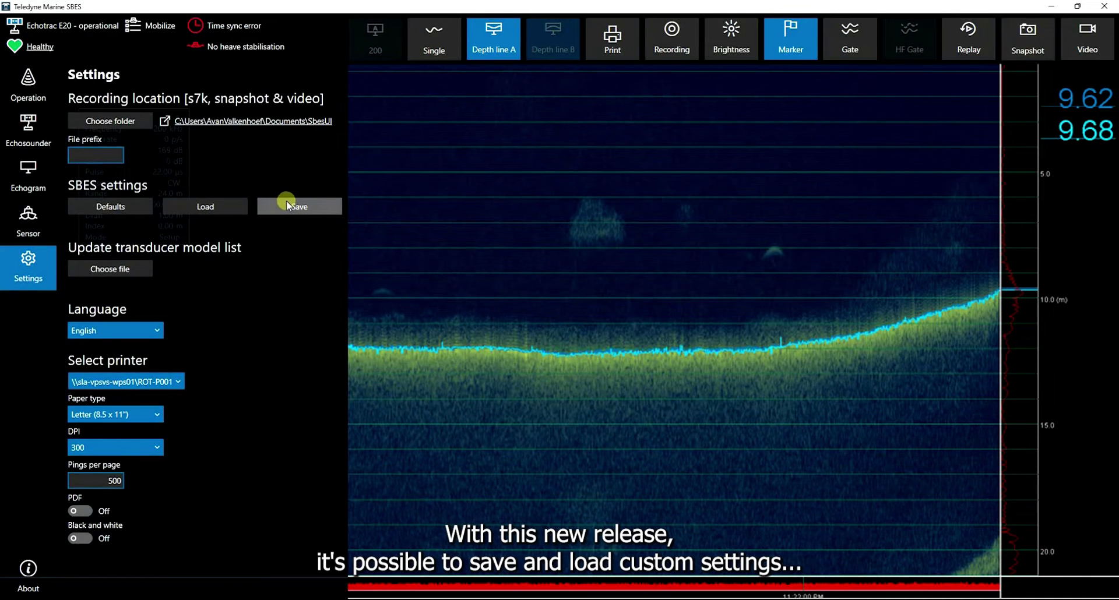
Step: Load the E20 settings from the ConfigSBESalv.cfg file
{"action": "left_click", "coordinate": [216, 205]}
{"action": "left_click", "coordinate": [205, 110]}
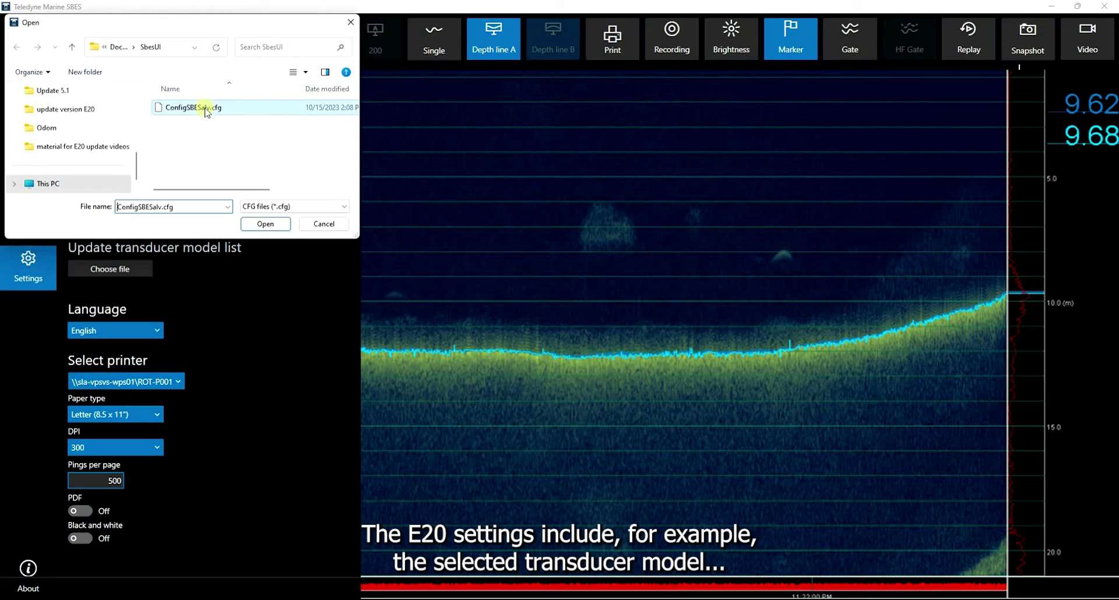
{"action": "left_click", "coordinate": [265, 224]}
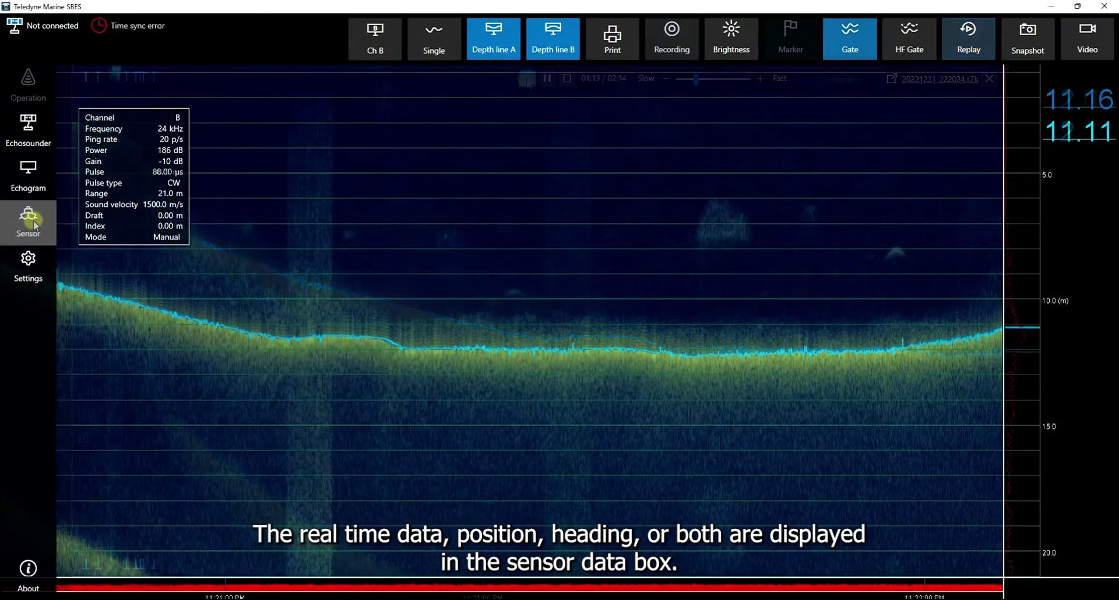
Step: Show the Sensor page with the navigation, motion and output connections
{"action": "left_click", "coordinate": [28, 222]}
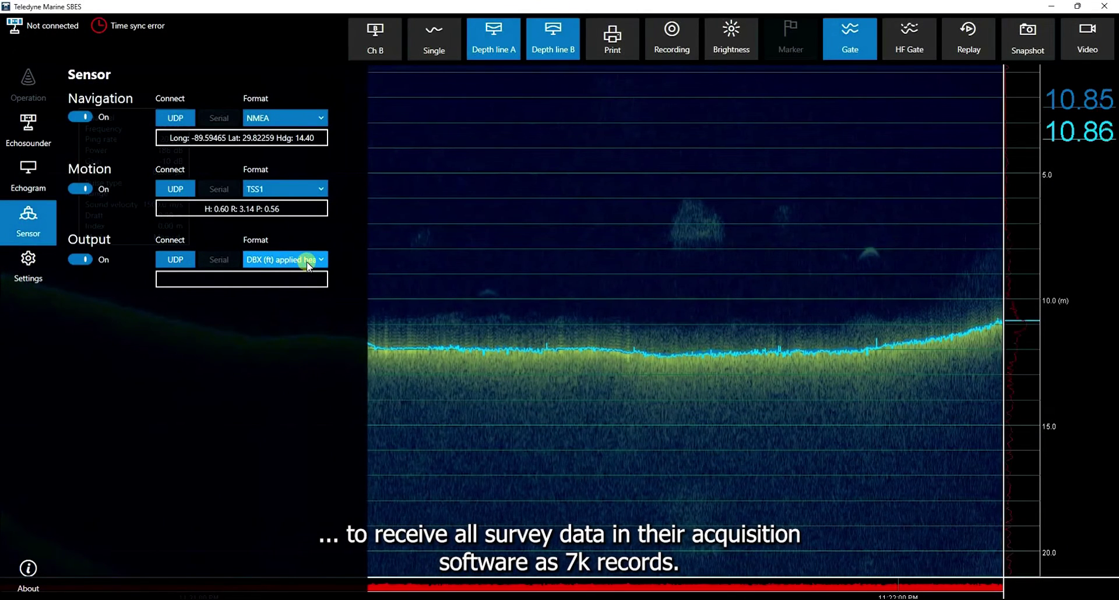
Step: Switch the Sensor output format from DBX (ft) to NMEA DBS
{"action": "left_click", "coordinate": [307, 262]}
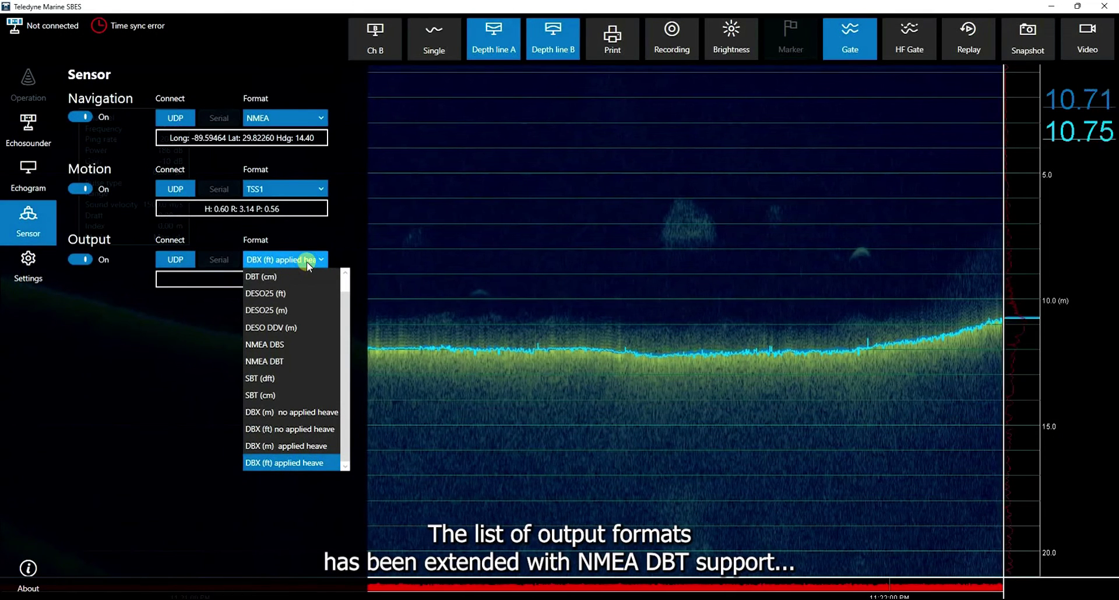
{"action": "left_click", "coordinate": [295, 344]}
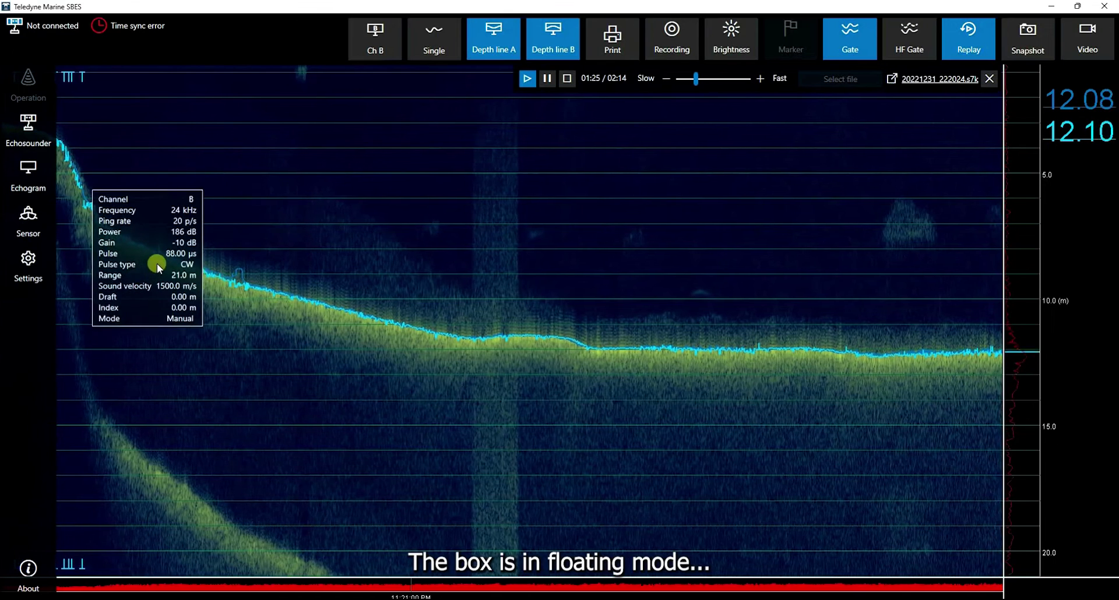
Step: Drag the ping info box to the echogram's top-left corner
{"action": "left_click_drag", "start_coordinate": [214, 295], "coordinate": [162, 163]}
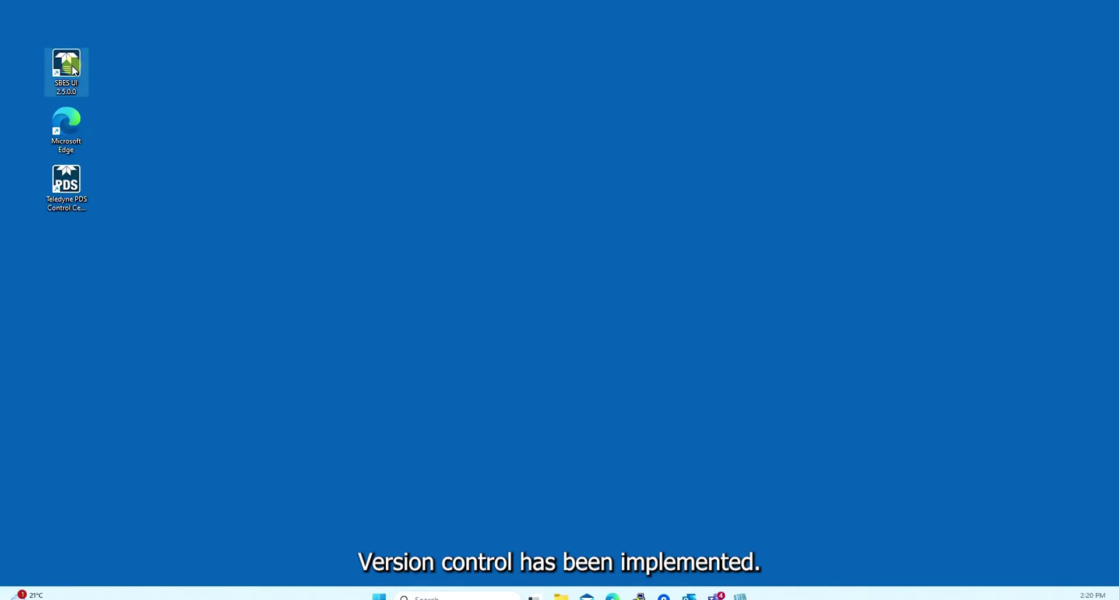
Step: Launch SBES UI 2.5.0.0, then bring up the Teledyne Marine homepage in the browser
{"action": "double_click", "coordinate": [72, 65]}
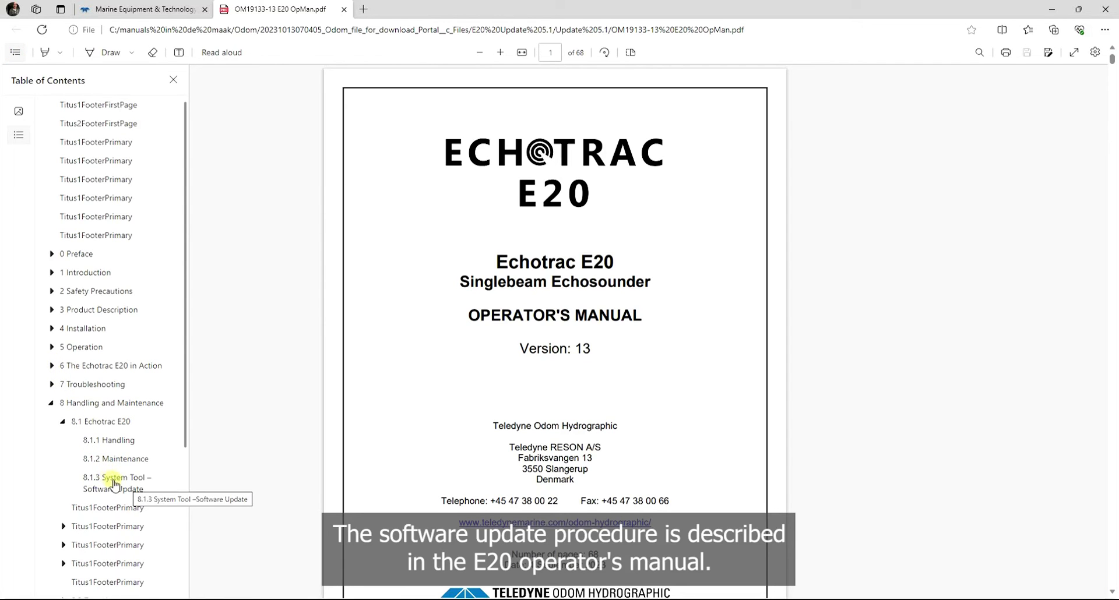
{"action": "left_click", "coordinate": [147, 12]}
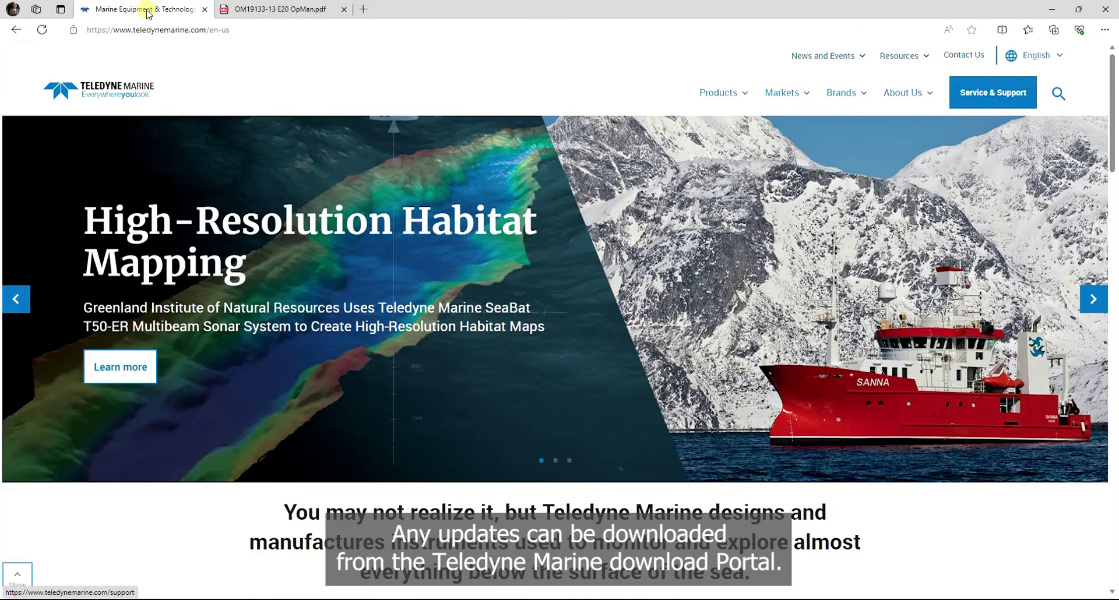
Step: Navigate via Service & Support to the Teledyne Odom support page's Download Portal section
{"action": "left_click", "coordinate": [971, 103]}
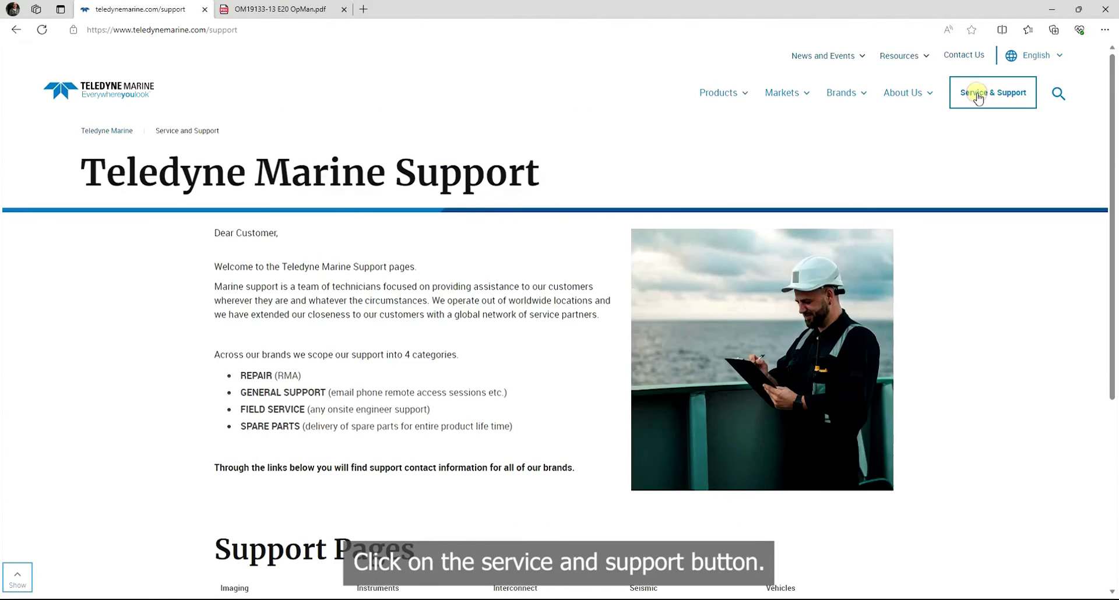
{"action": "scroll", "coordinate": [371, 336], "scroll_direction": "down", "scroll_amount": 5}
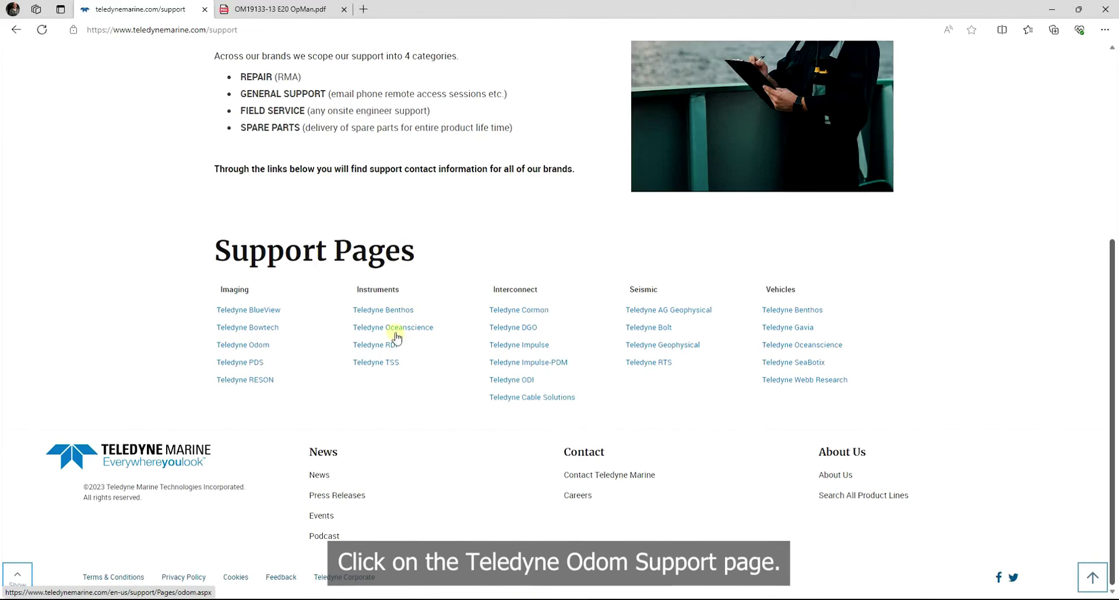
{"action": "left_click", "coordinate": [255, 346]}
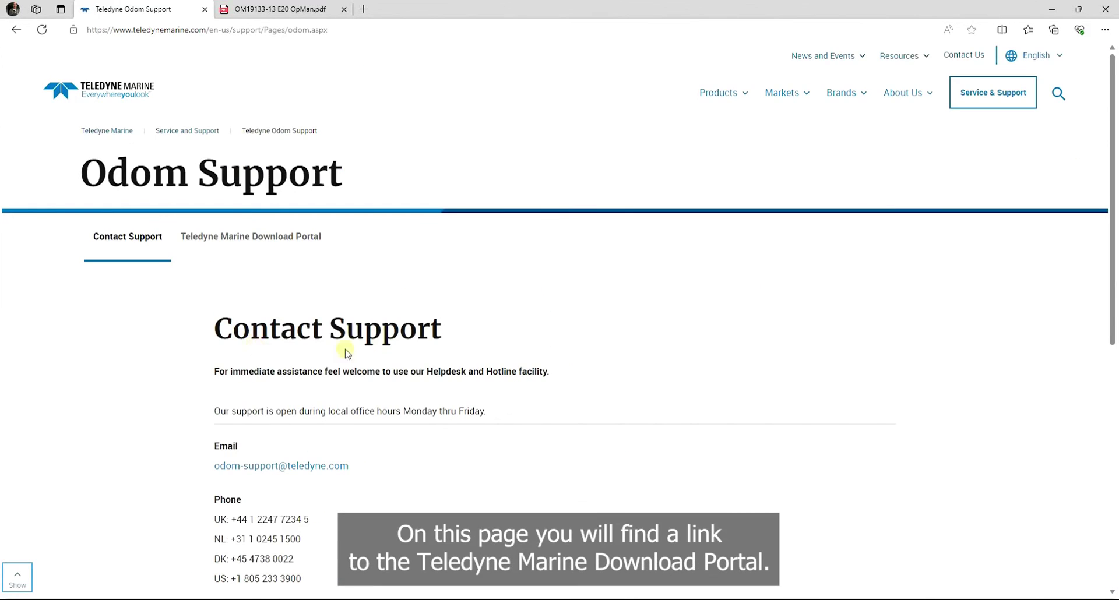
{"action": "scroll", "coordinate": [621, 366], "scroll_direction": "down", "scroll_amount": 8}
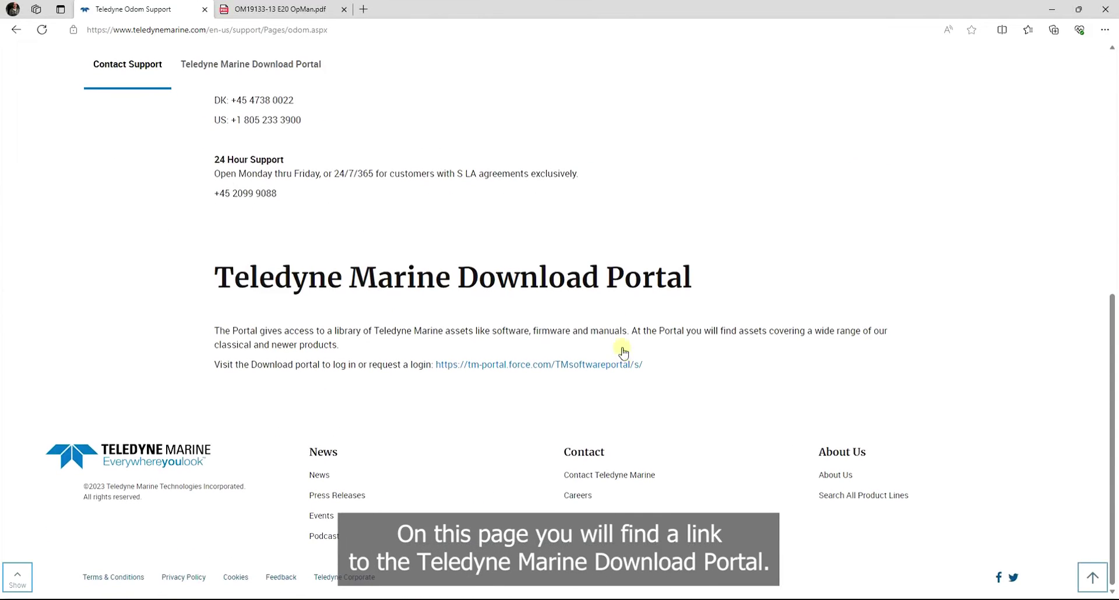
Step: Log in to the Download Portal, open the Odom folder and tick SBES-System-Tool-3.0.exe.zip
{"action": "left_click", "coordinate": [520, 367]}
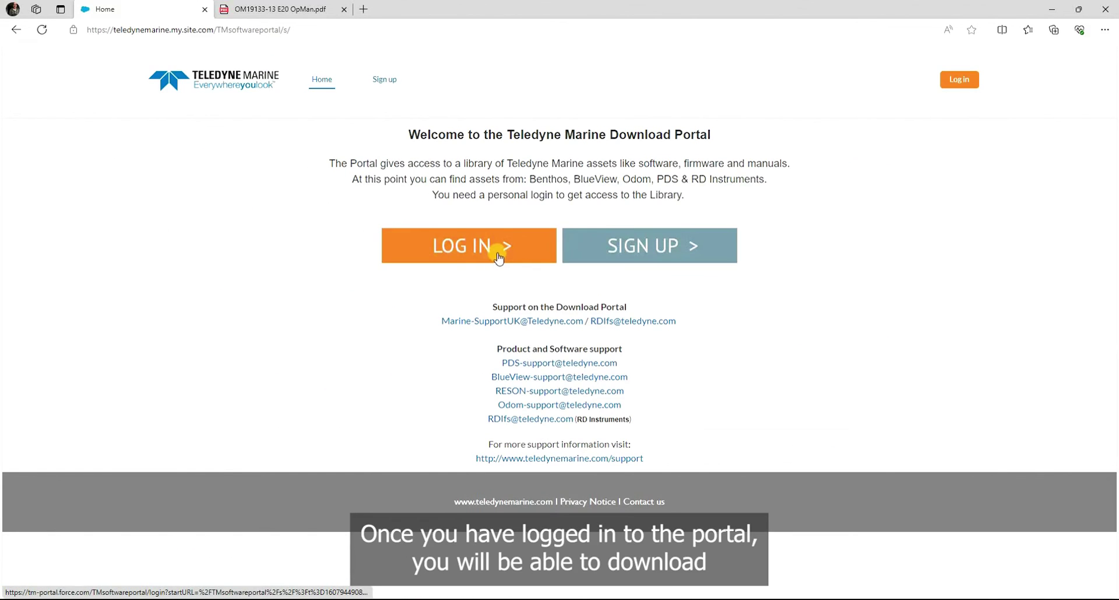
{"action": "left_click", "coordinate": [500, 256]}
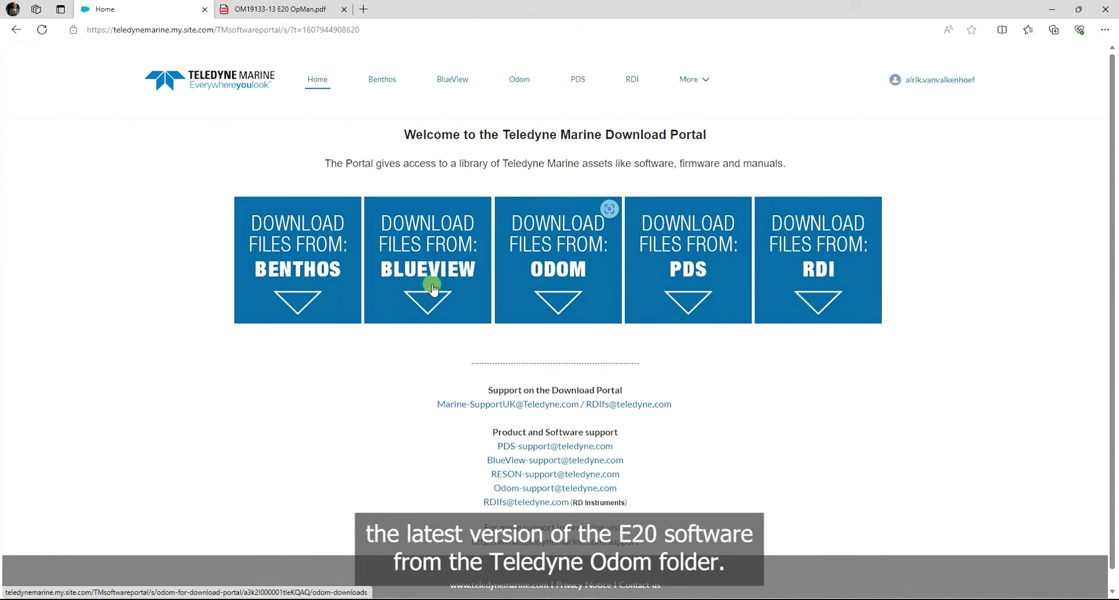
{"action": "left_click", "coordinate": [548, 249]}
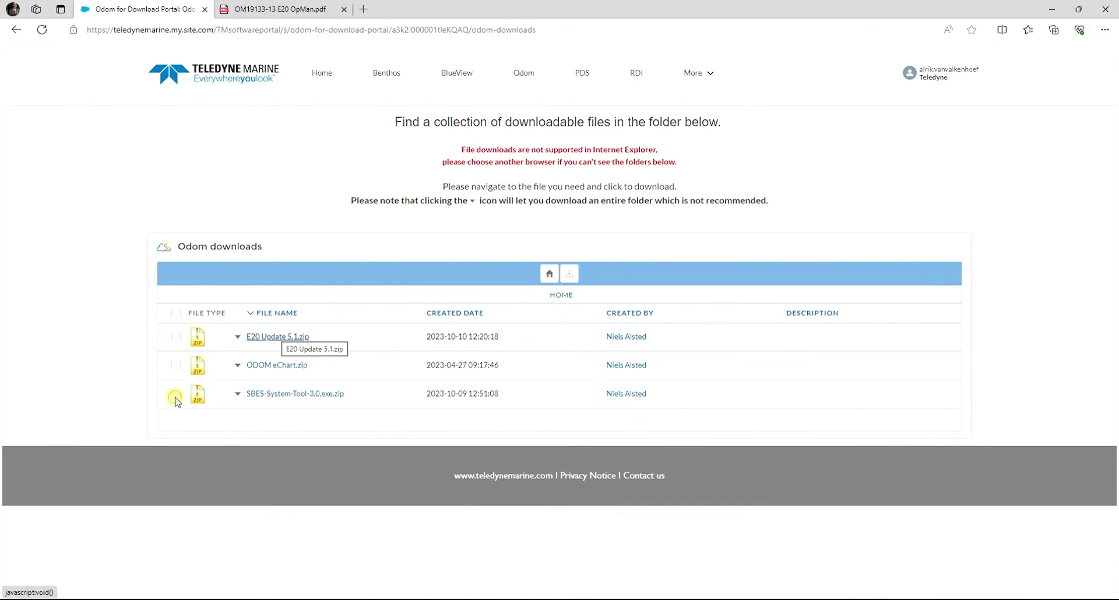
{"action": "left_click", "coordinate": [176, 398]}
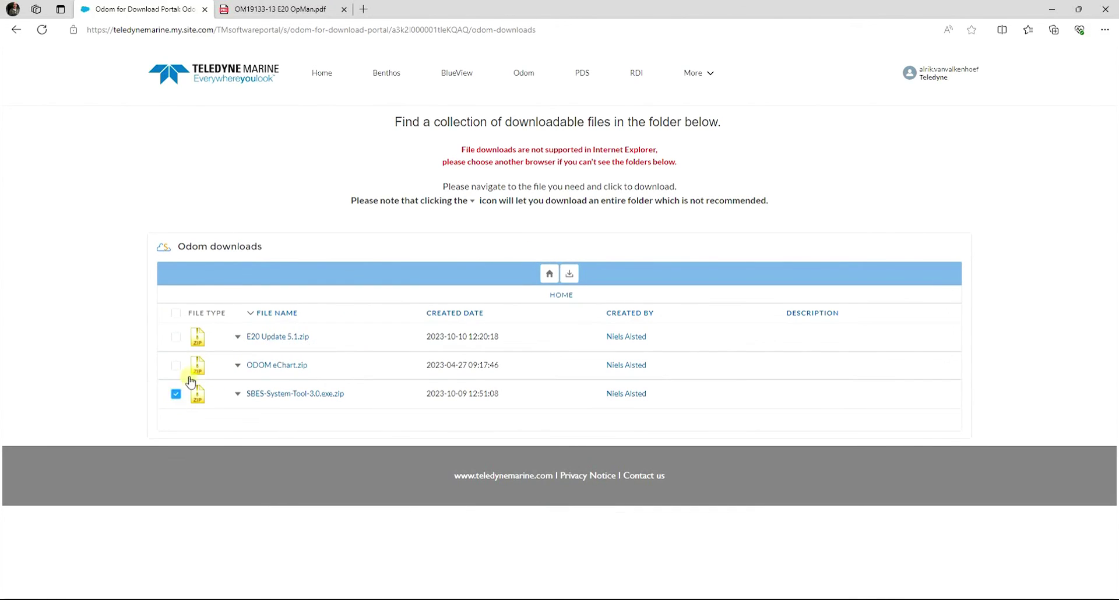
{"action": "left_click", "coordinate": [175, 337]}
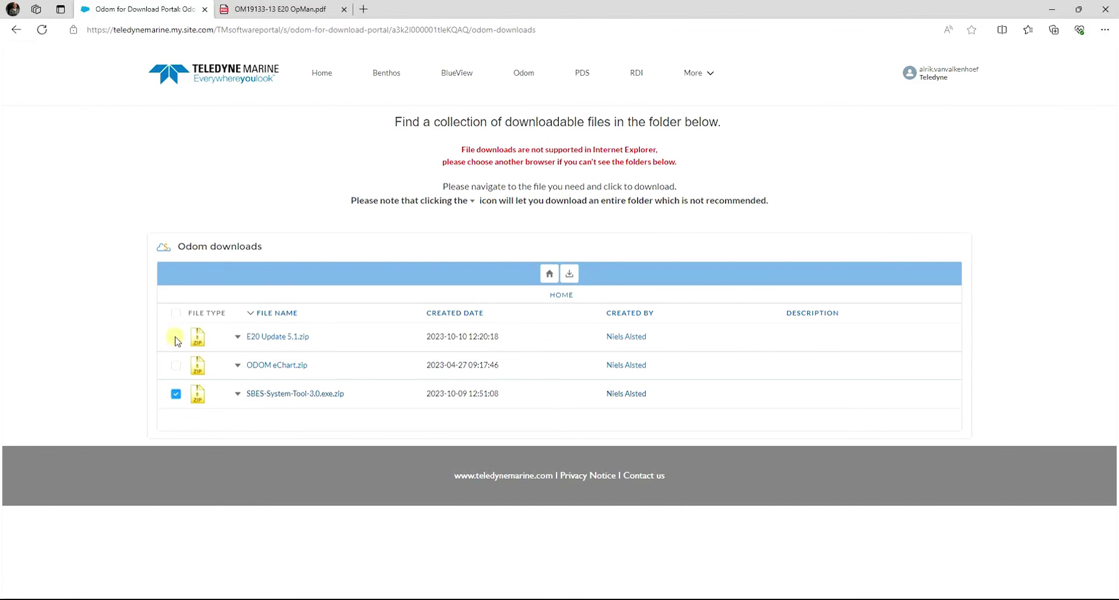